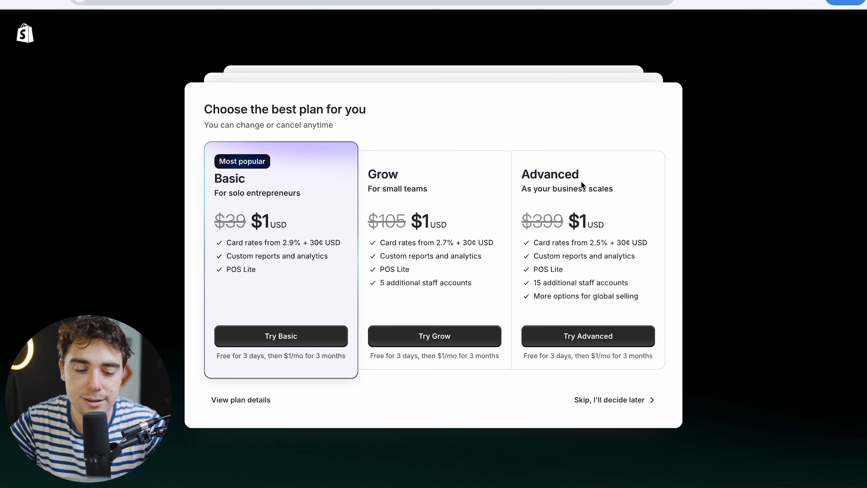
- Skip choosing a plan and open the Online Store themes page
left_click(605, 399)
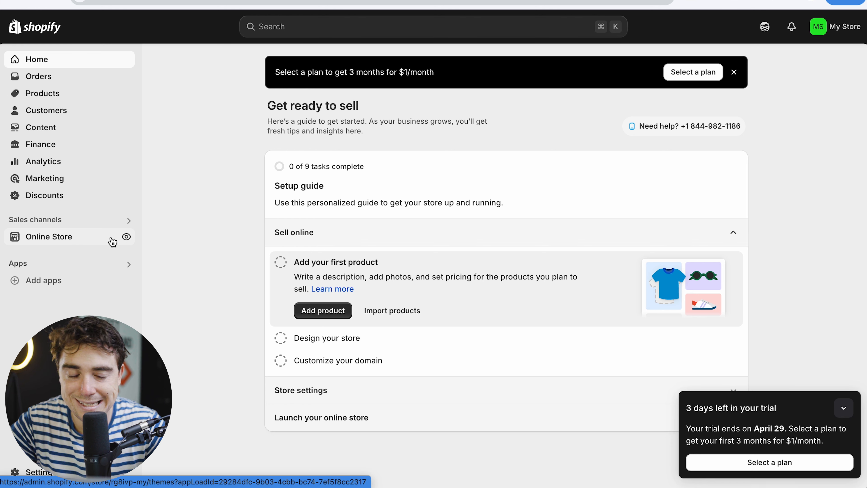
left_click(43, 245)
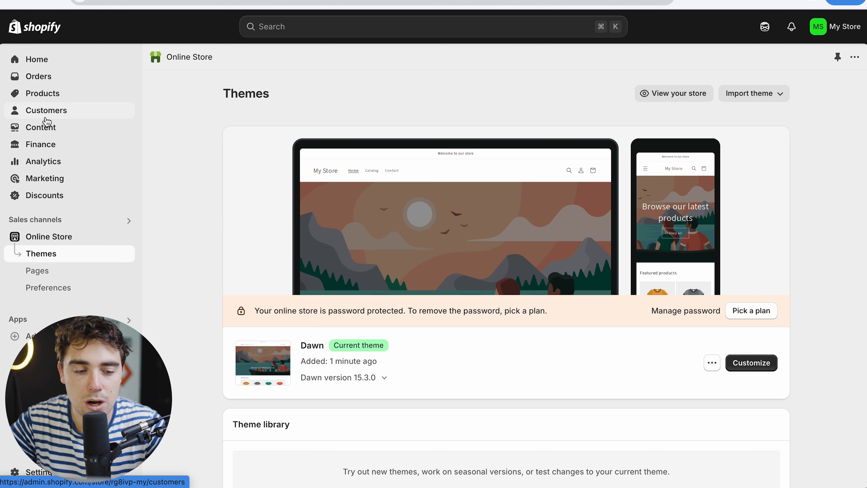
- Start adding a new product and give it the title T-Shirt
left_click(36, 99)
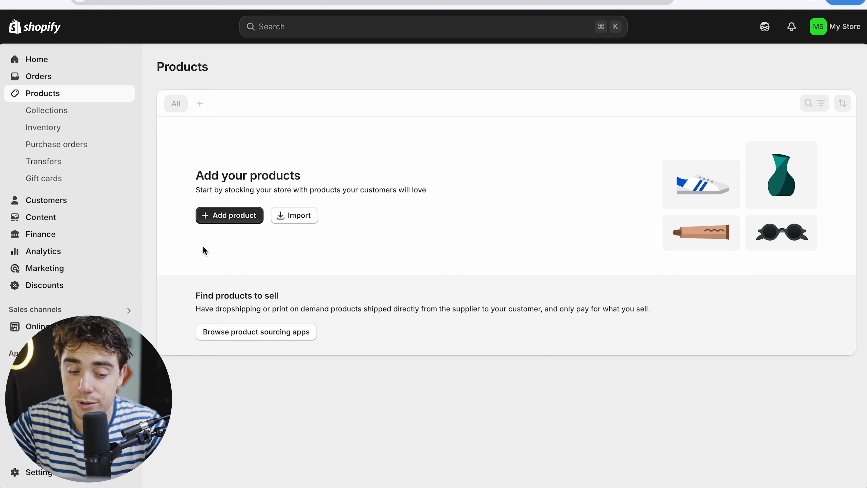
left_click(247, 221)
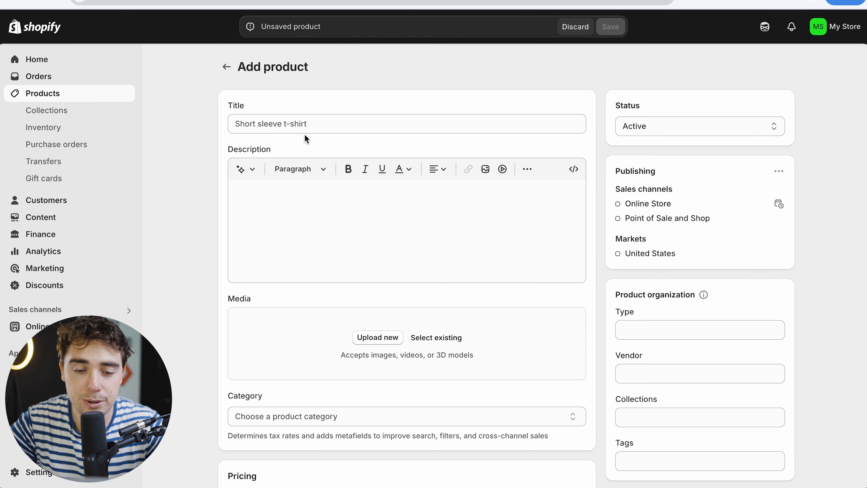
left_click(293, 124)
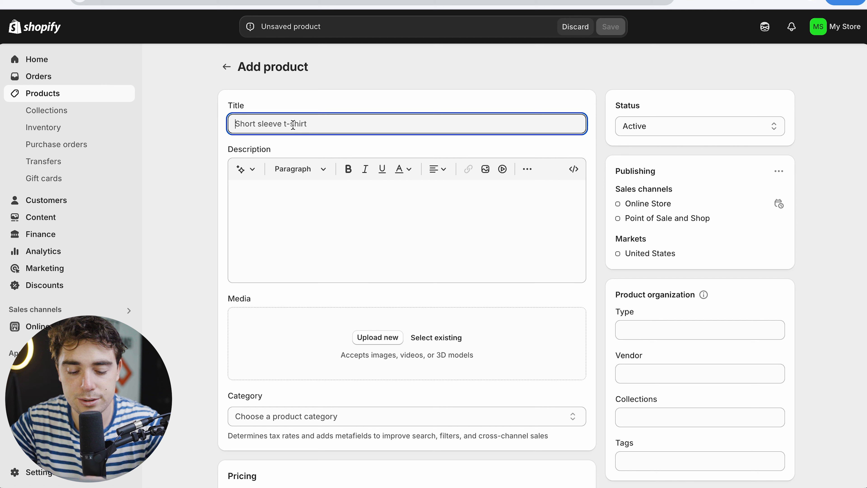
type("T-Shirt")
- Enter the product description "this is an epic piece of clothing"
left_click(302, 205)
type("this is an ep")
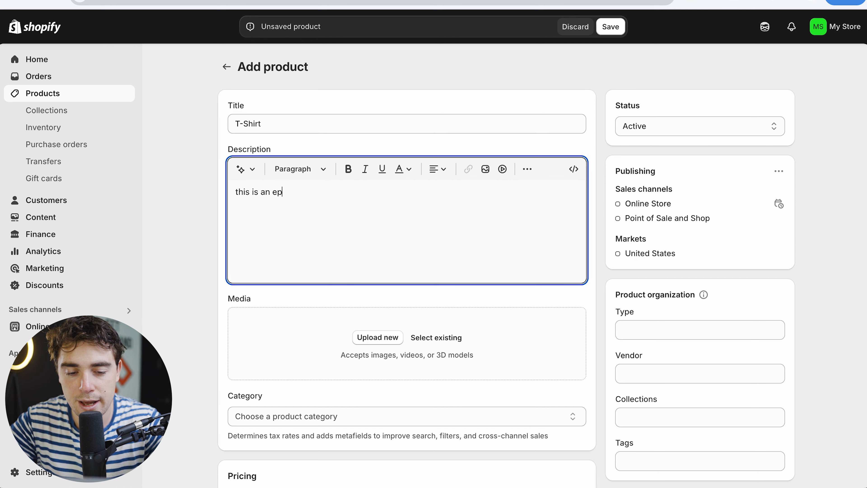
type("ic piece of clothing")
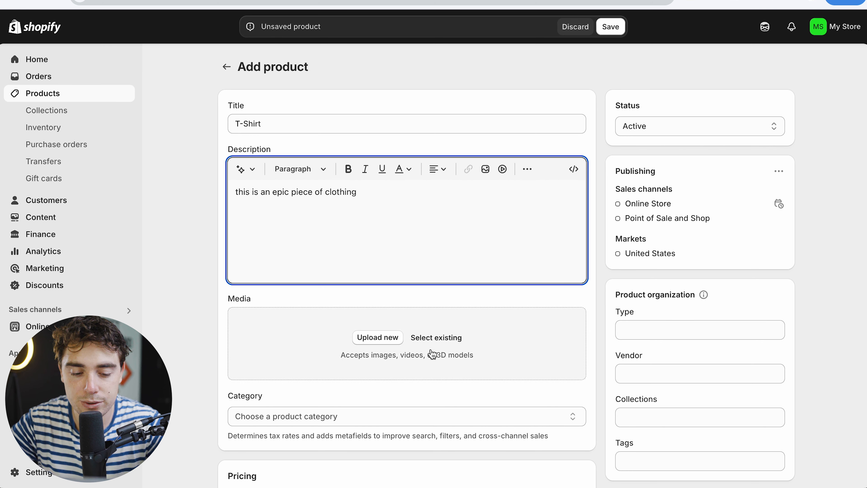
- Set the product category to T-Shirts in Clothing Tops
scroll(321, 360, "down", 3)
left_click(315, 327)
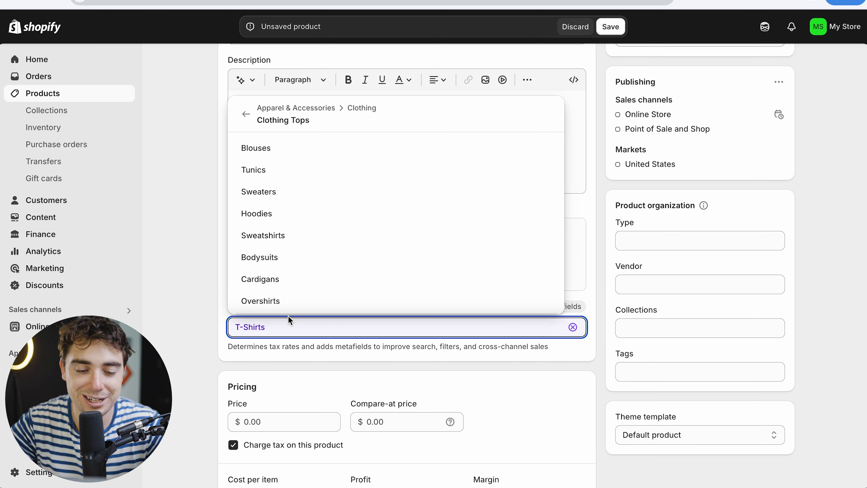
left_click(246, 116)
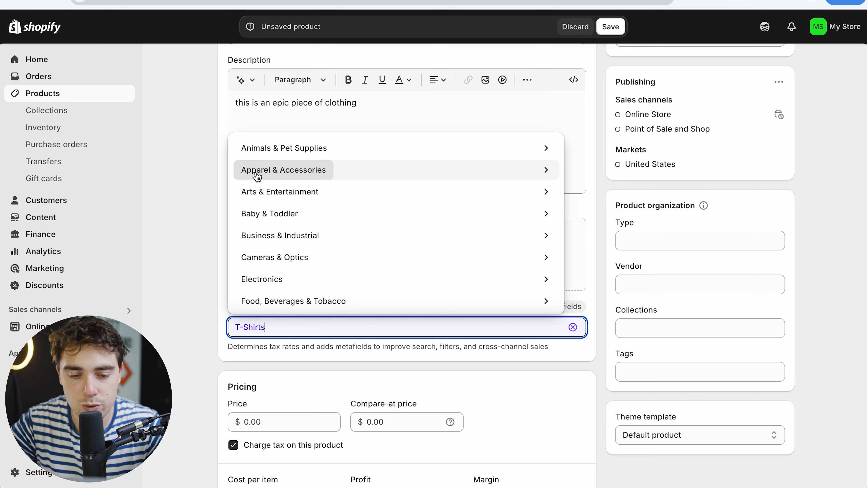
scroll(263, 211, "down", 10)
scroll(263, 211, "up", 10)
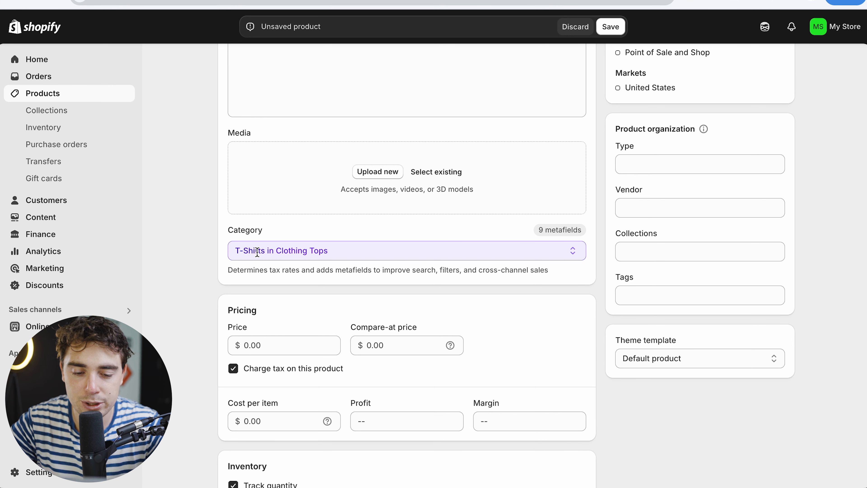
- Set the product price to 39.99
scroll(310, 253, "down", 4)
left_click(248, 221)
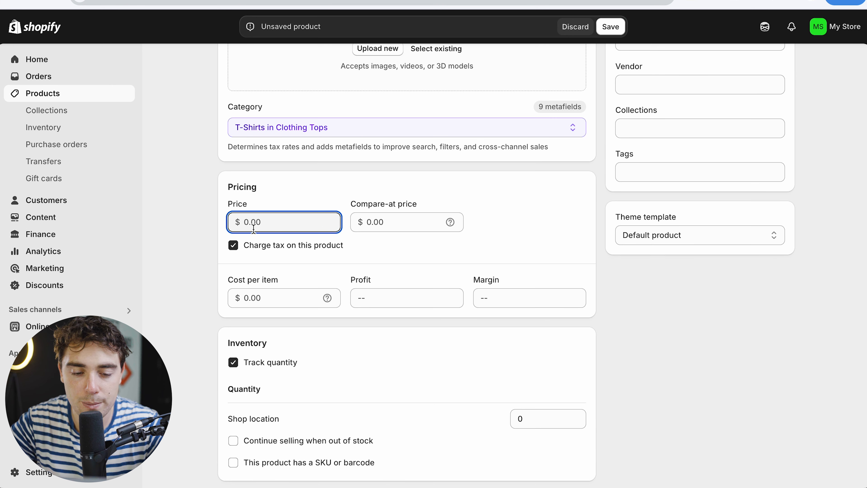
type("39.99")
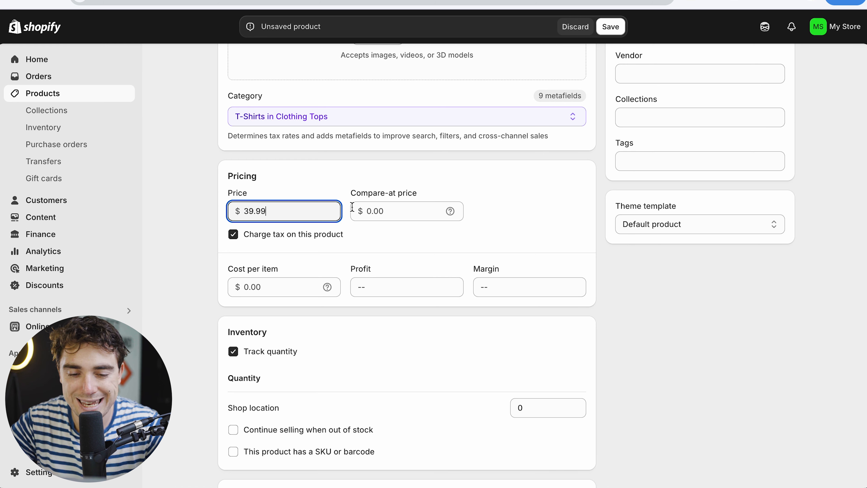
- Set the compare-at price to 59.99
left_click(383, 214)
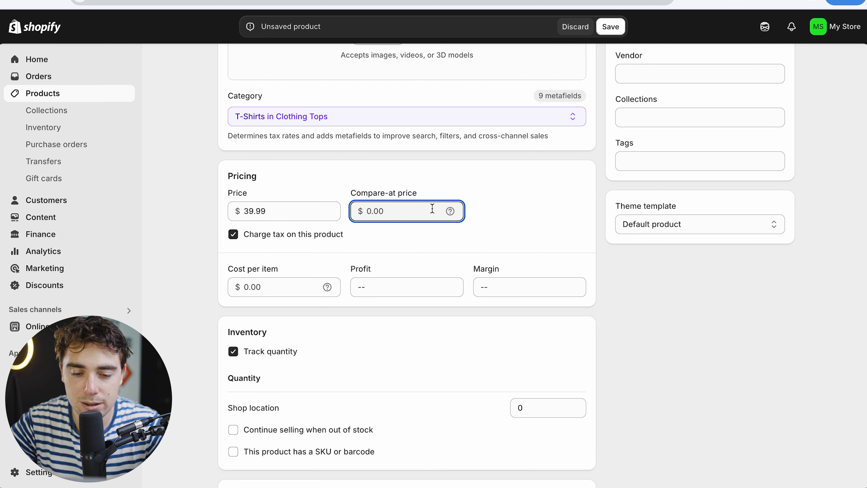
left_click_drag(284, 215, 220, 216)
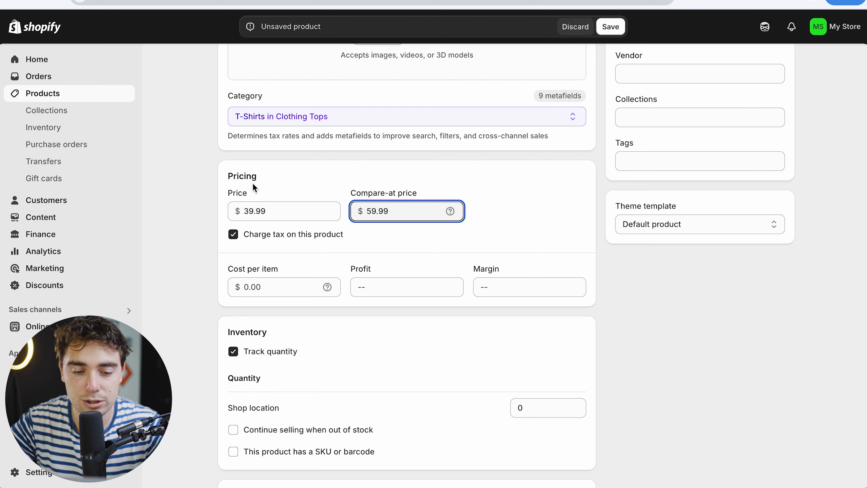
- Set the cost per item to 1
scroll(259, 219, "down", 2)
left_click(252, 234)
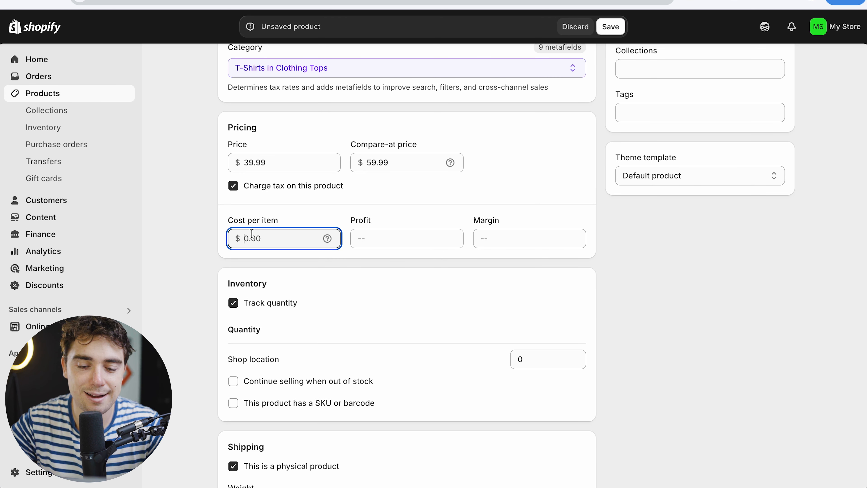
type("1")
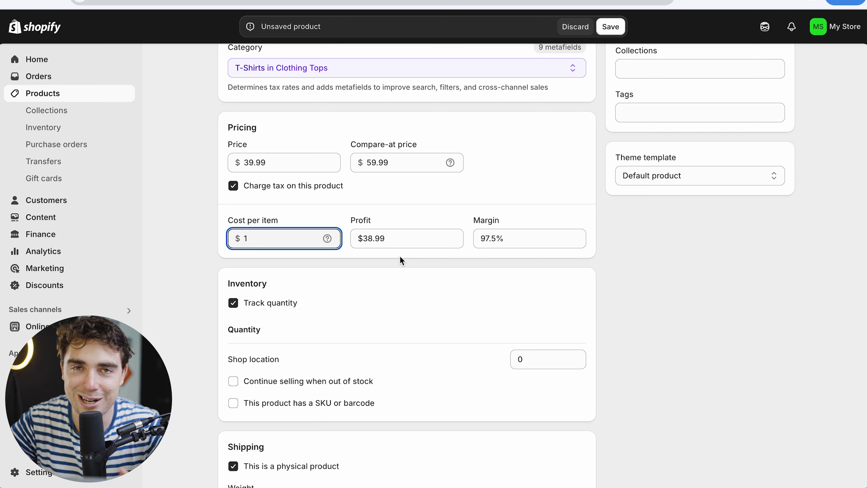
- Set the inventory quantity at the shop location to 10
scroll(400, 256, "down", 3)
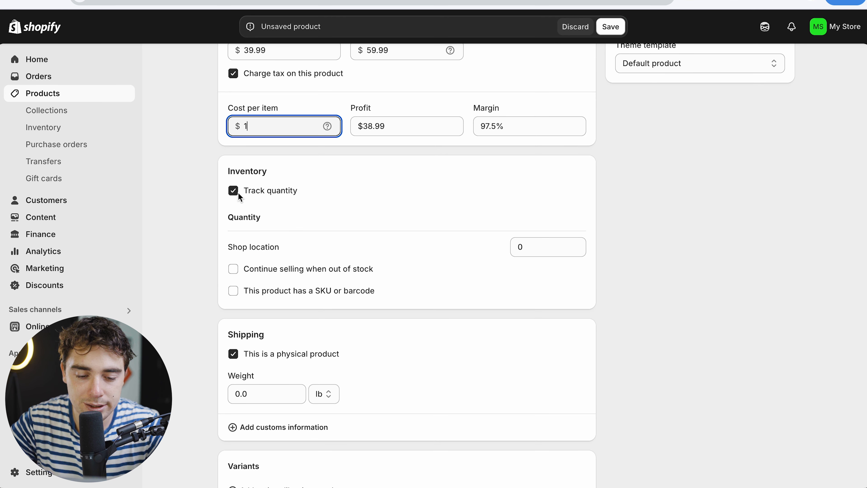
left_click(560, 245)
left_click(579, 244)
left_click(580, 243)
left_click(579, 244)
left_click(580, 244)
left_click(580, 243)
left_click(579, 244)
left_click(580, 244)
left_click(580, 244)
left_click(579, 244)
left_click(580, 243)
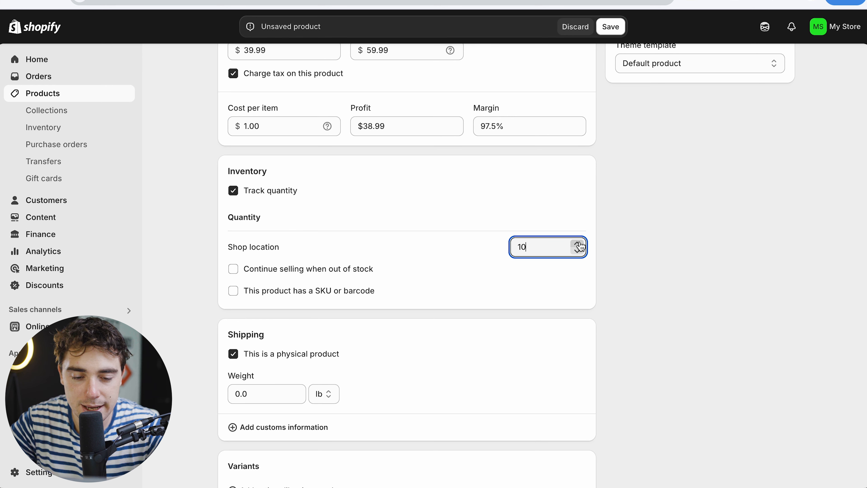
- Enable continuing to sell the product when it is out of stock
left_click(234, 269)
scroll(226, 285, "down", 1)
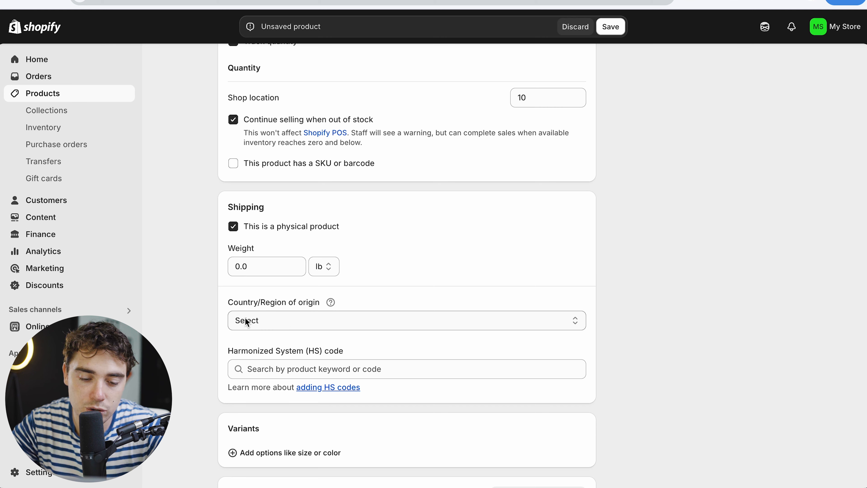
scroll(297, 320, "down", 2)
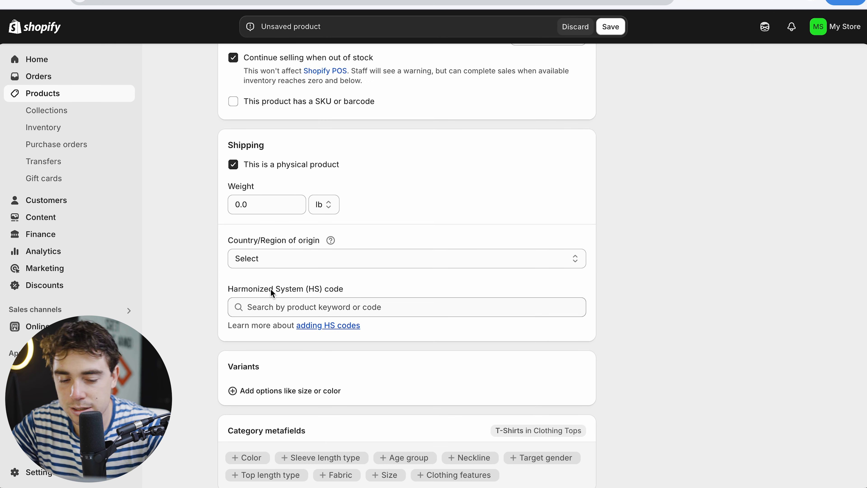
scroll(270, 289, "down", 5)
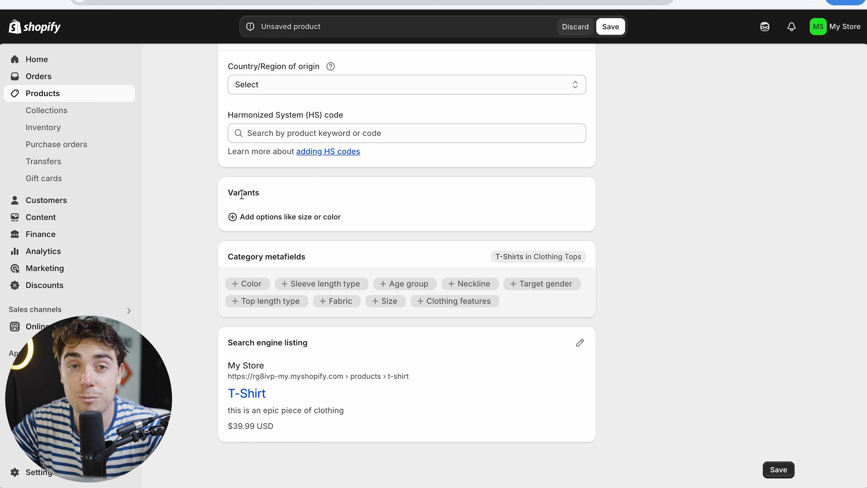
- Browse the variant options, then open the search engine listing editor and review its page title, meta description and URL handle
left_click(243, 215)
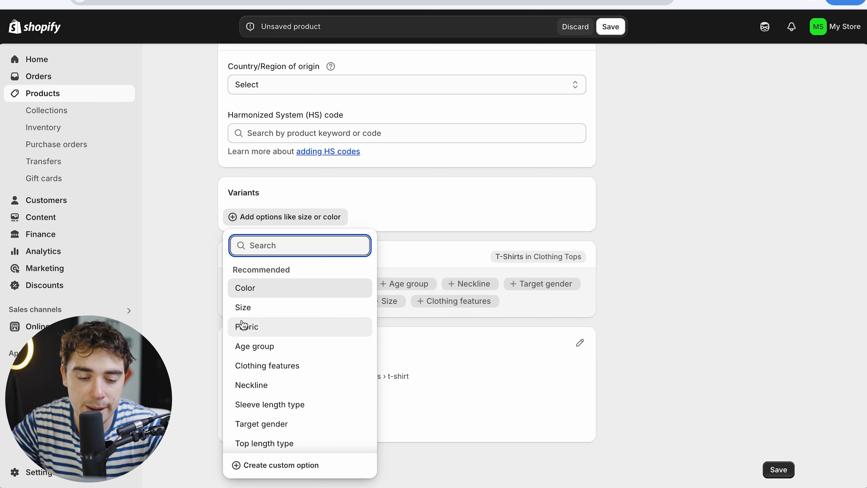
scroll(256, 419, "down", 1)
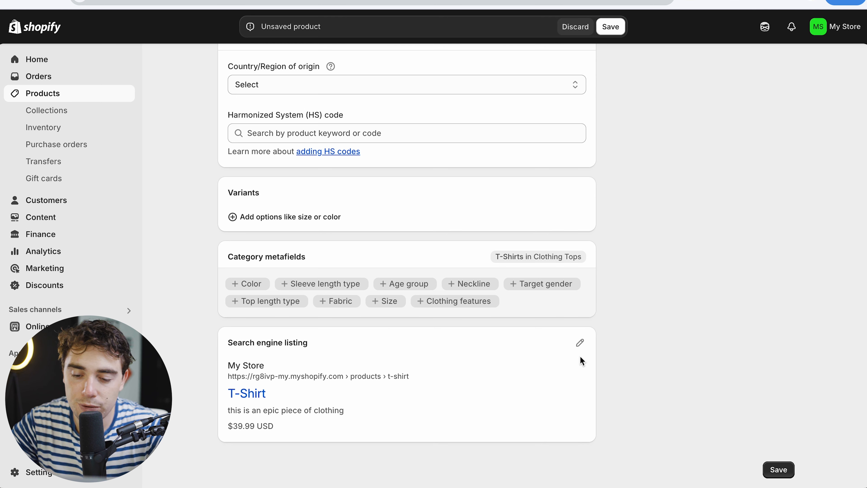
left_click(580, 343)
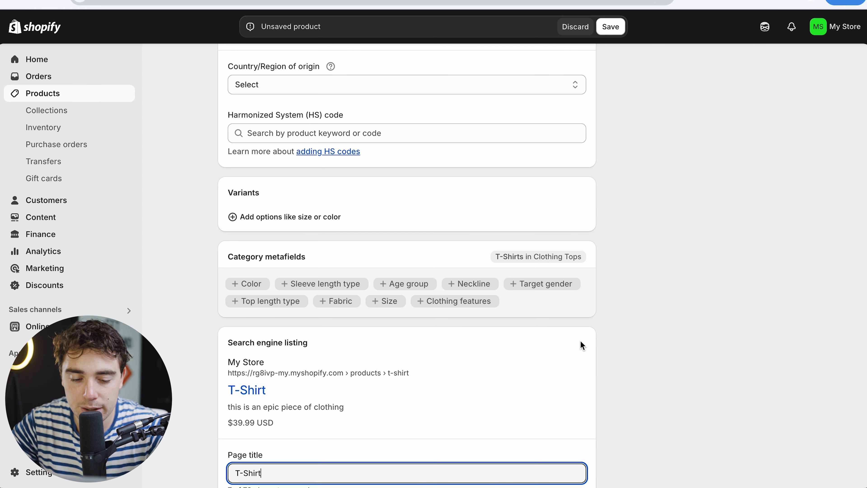
scroll(410, 328, "down", 5)
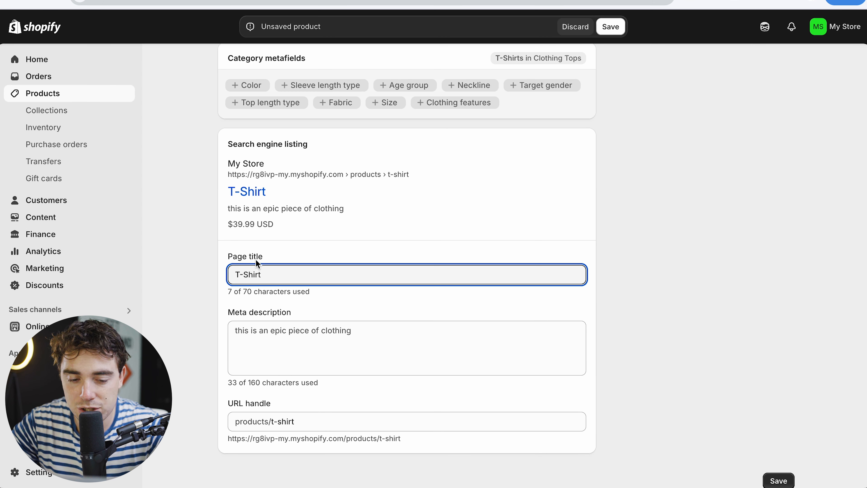
scroll(294, 362, "down", 1)
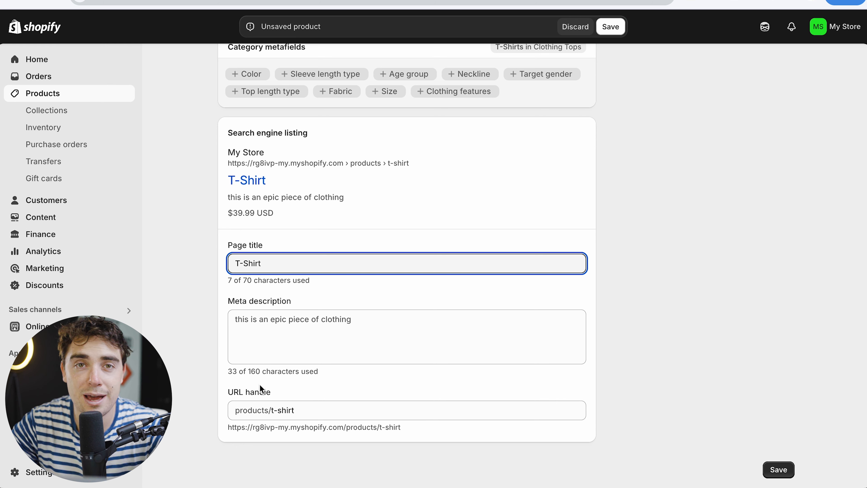
scroll(260, 384, "up", 1)
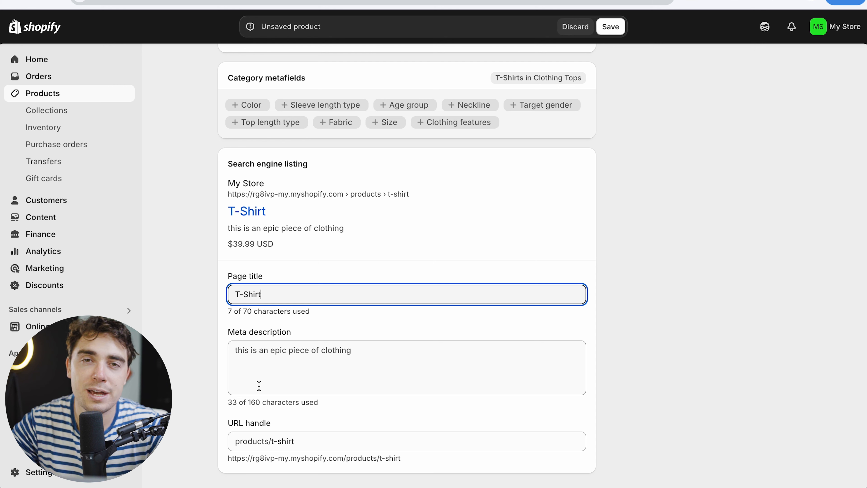
scroll(327, 377, "down", 1)
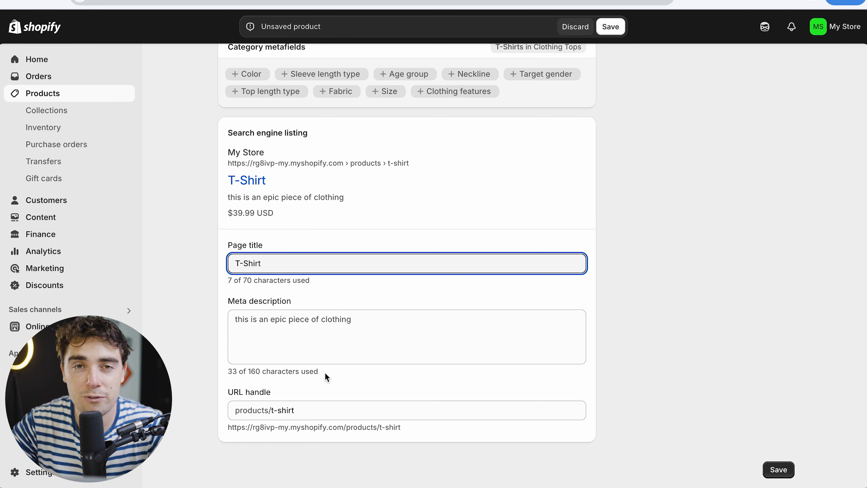
scroll(403, 263, "up", 10)
scroll(403, 263, "down", 10)
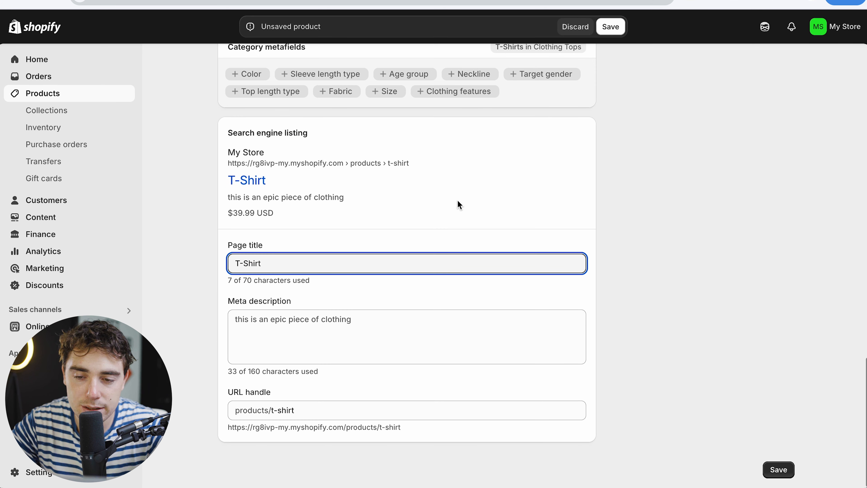
- Save the new T-Shirt product
left_click(610, 27)
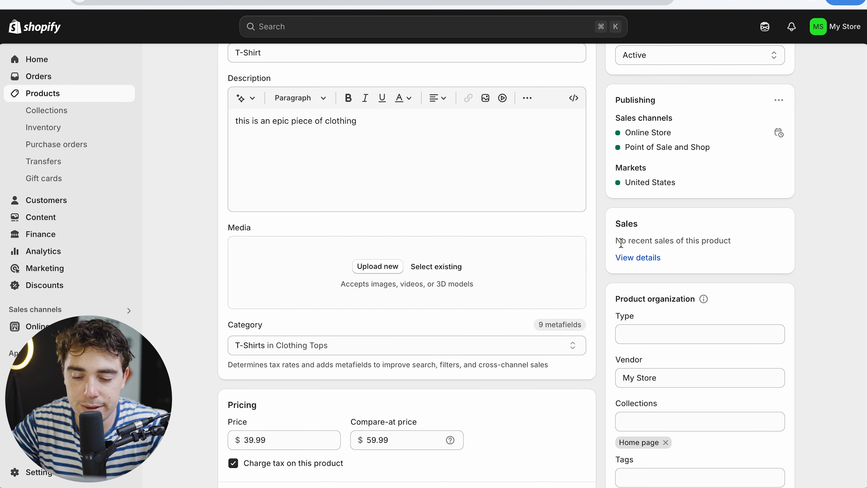
scroll(617, 230, "down", 3)
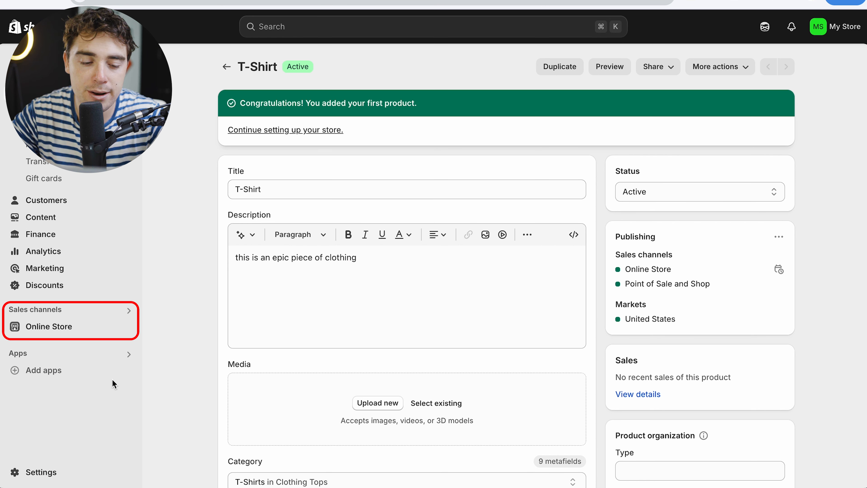
- Open the Online Store themes page and go back to the products list
left_click(62, 327)
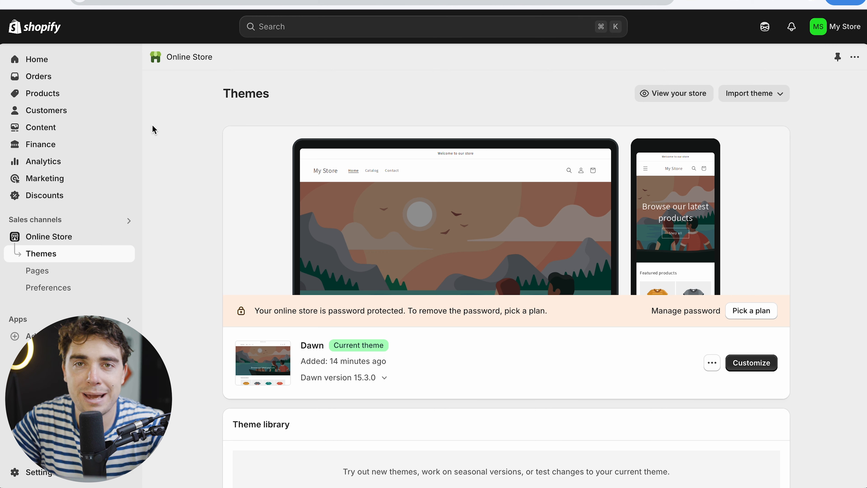
left_click(58, 95)
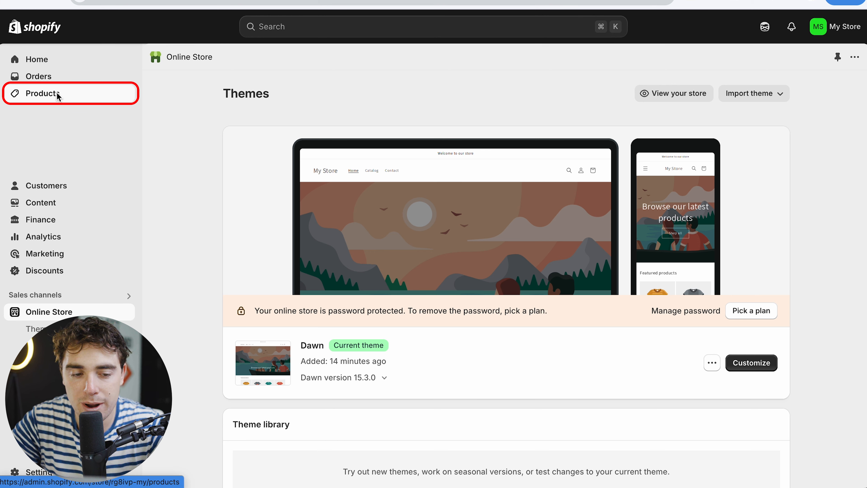